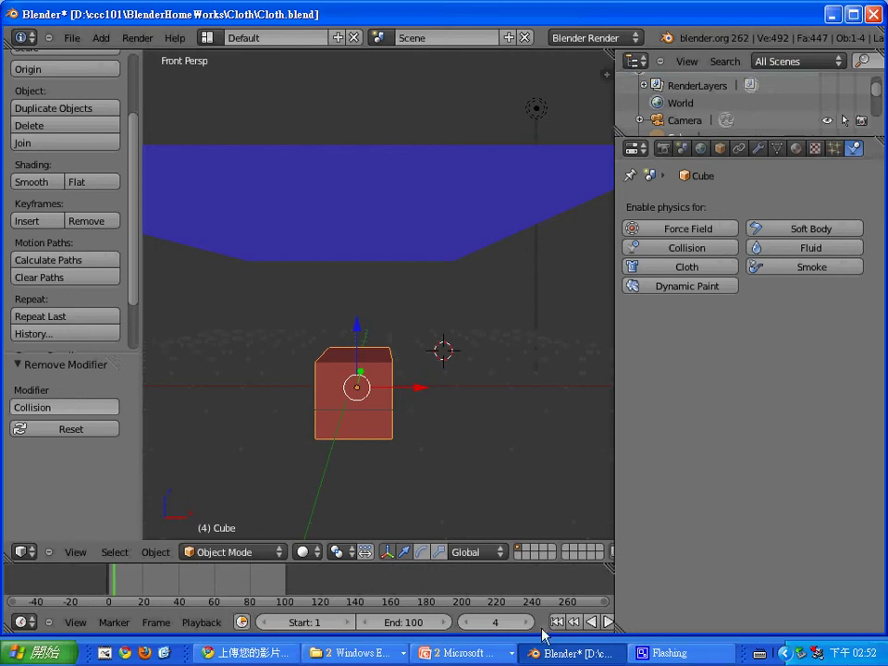
Step: Play, pause and replay the cloth simulation, watching the blue cloth fall through the red cube
{"action": "scroll", "coordinate": [544, 629], "scroll_direction": "down", "scroll_amount": 3}
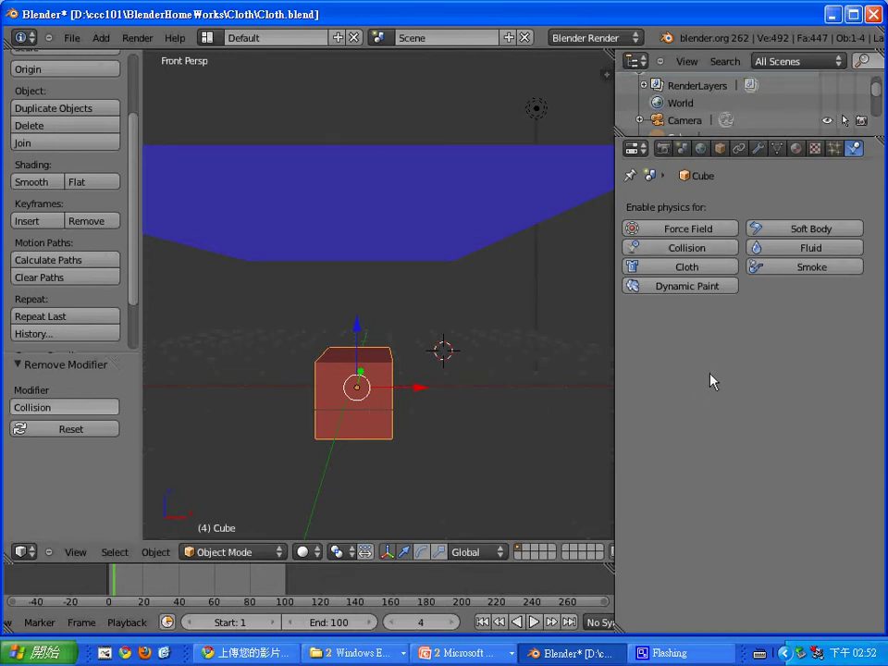
{"action": "left_click", "coordinate": [535, 621]}
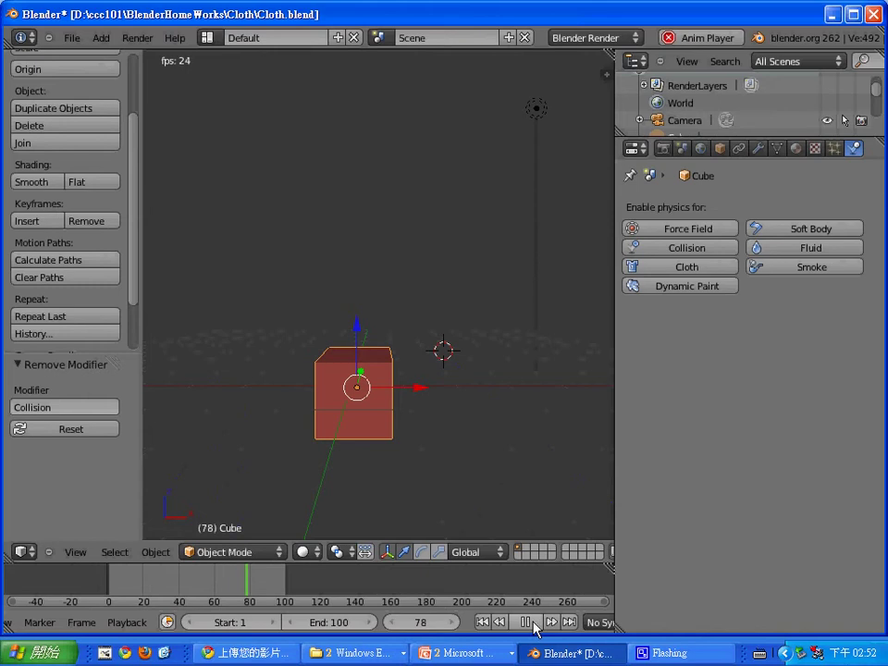
{"action": "left_click", "coordinate": [534, 624]}
{"action": "left_click", "coordinate": [534, 624]}
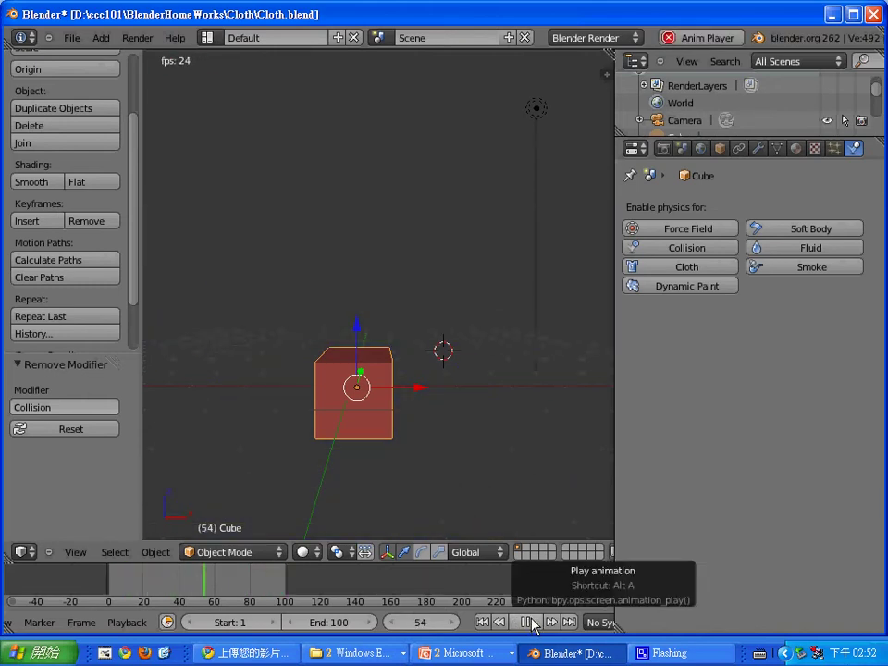
{"action": "left_click", "coordinate": [534, 624]}
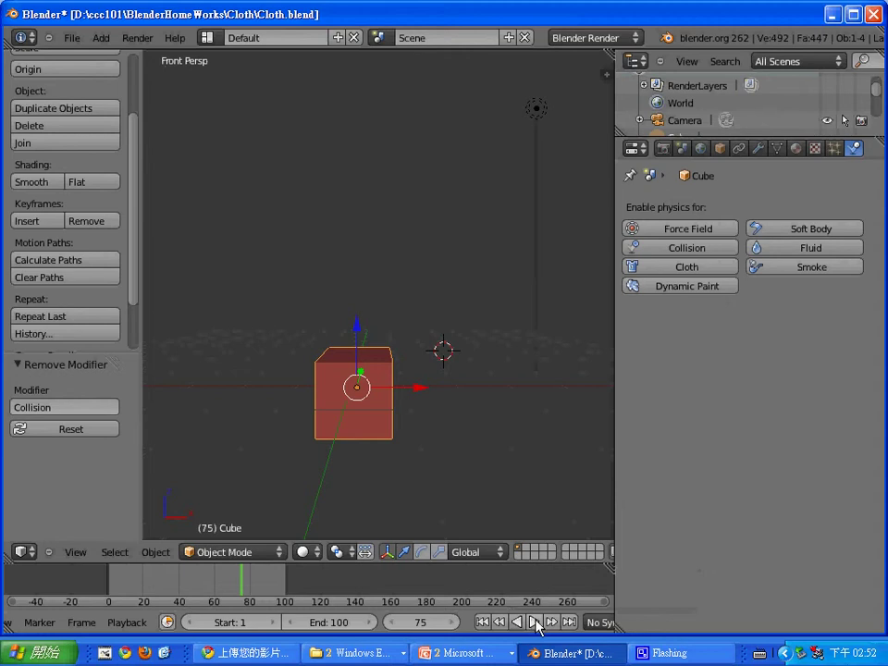
{"action": "left_click", "coordinate": [534, 624]}
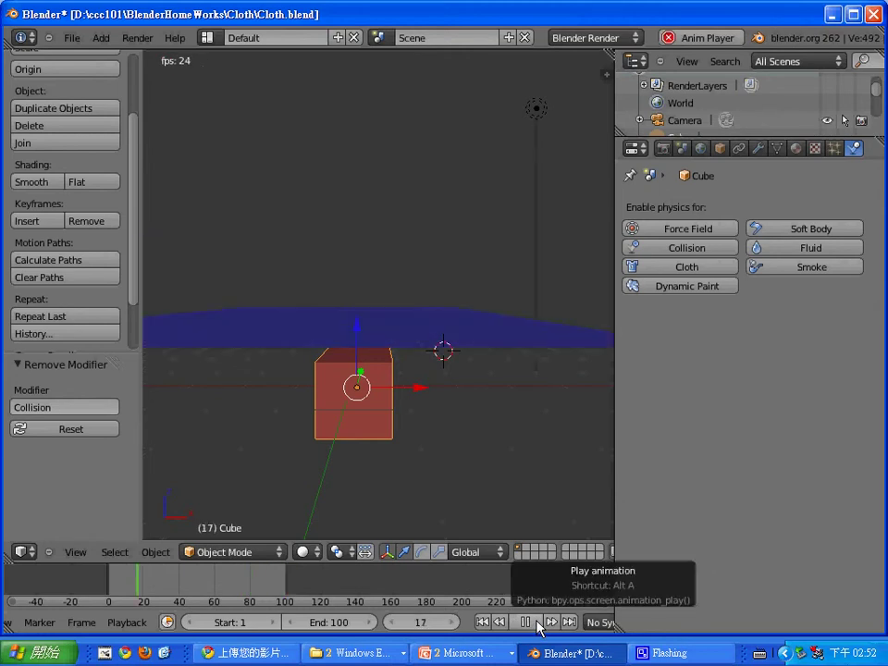
{"action": "left_click", "coordinate": [535, 624]}
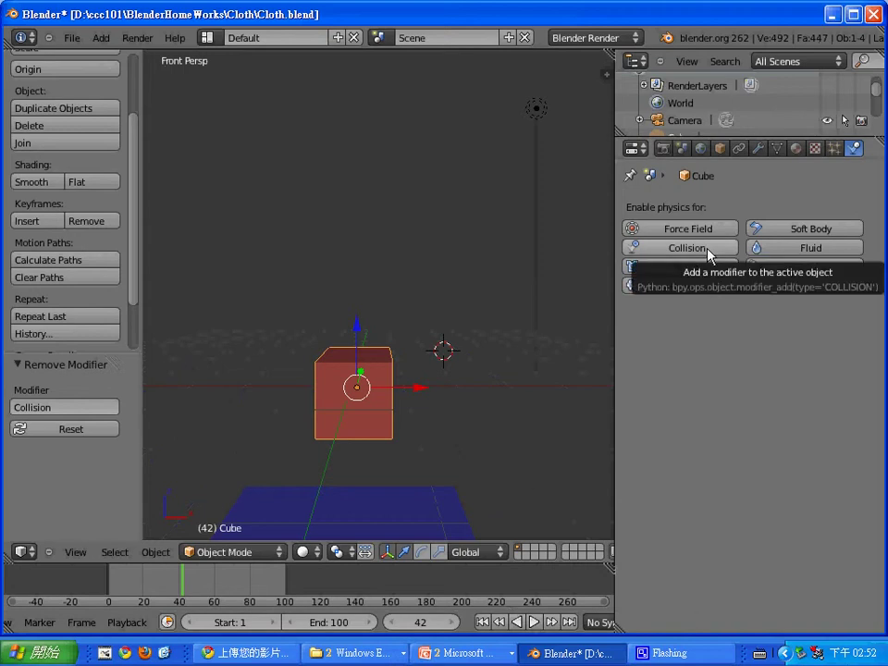
Step: Add Collision physics to the cube, replay to see the cloth drape, and place the 3D cursor
{"action": "left_click", "coordinate": [708, 247]}
{"action": "left_click", "coordinate": [535, 622]}
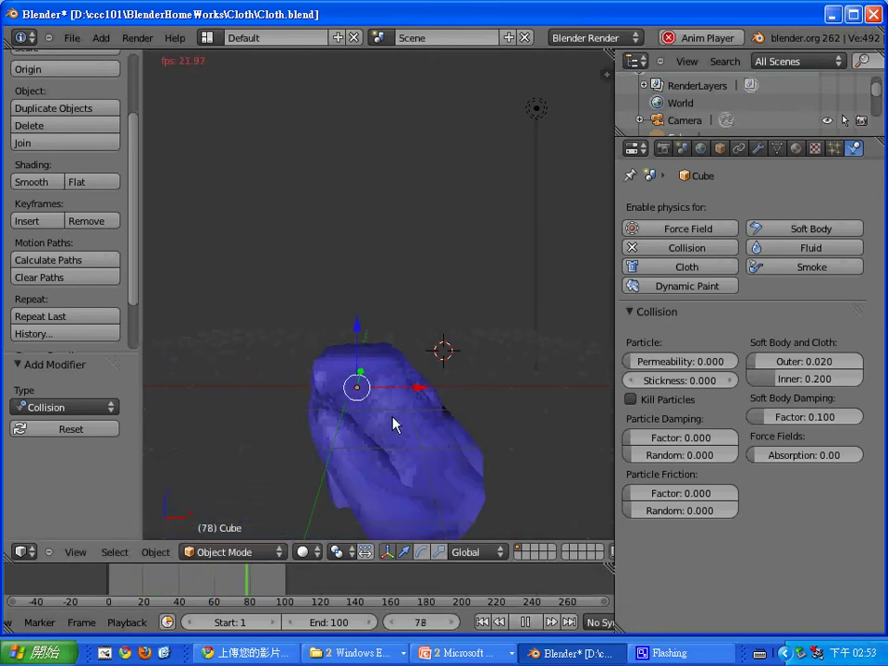
{"action": "left_click", "coordinate": [525, 622]}
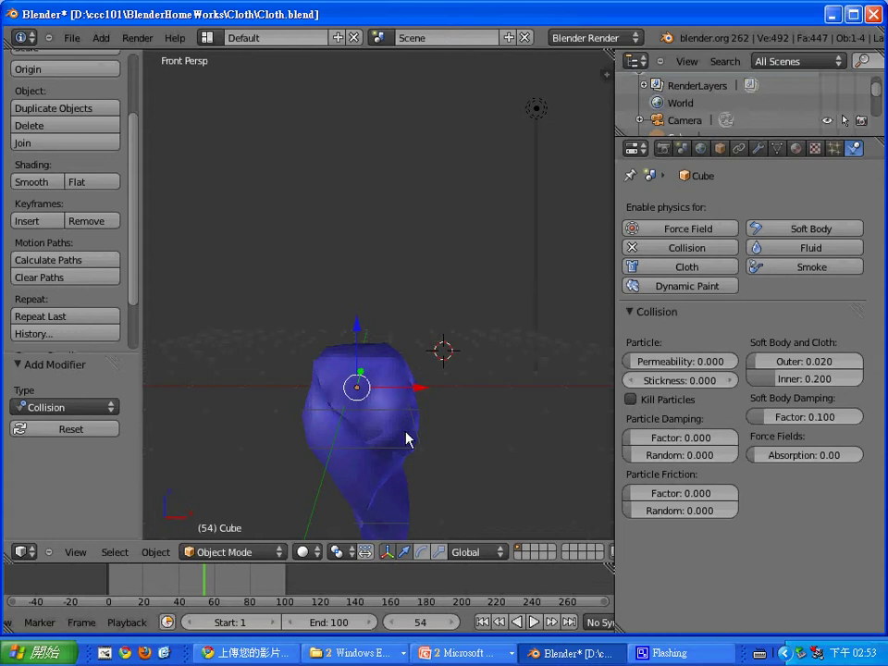
{"action": "left_click", "coordinate": [477, 395]}
Step: Return to an early frame and move the cube slightly upward
{"action": "left_click", "coordinate": [113, 578]}
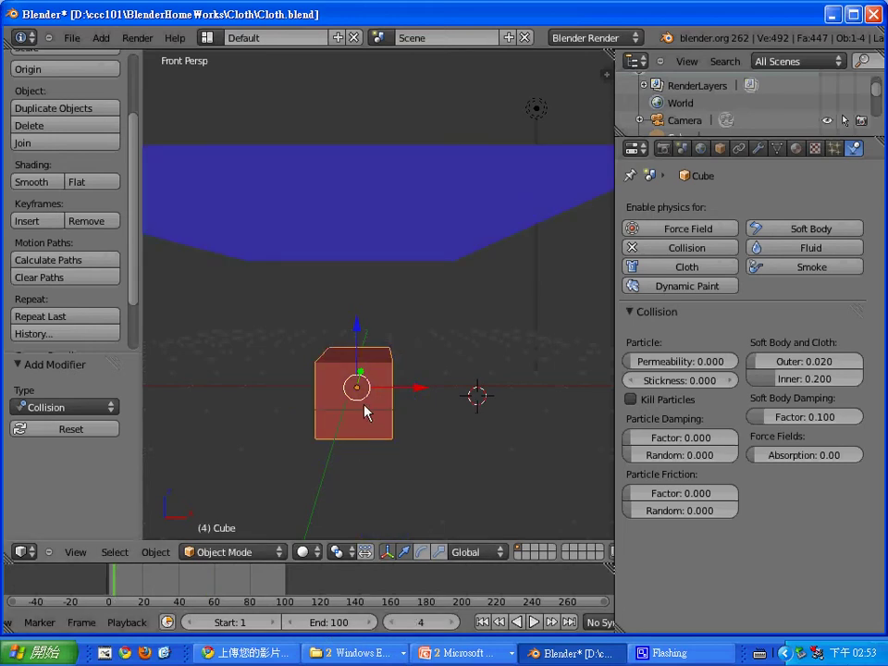
{"action": "key", "text": "g"}
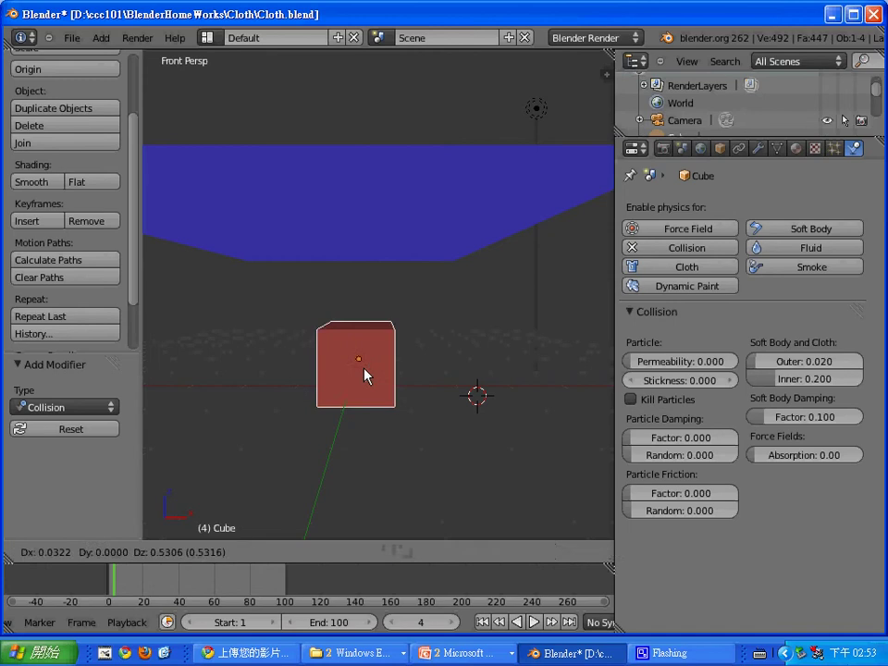
{"action": "left_click", "coordinate": [360, 346]}
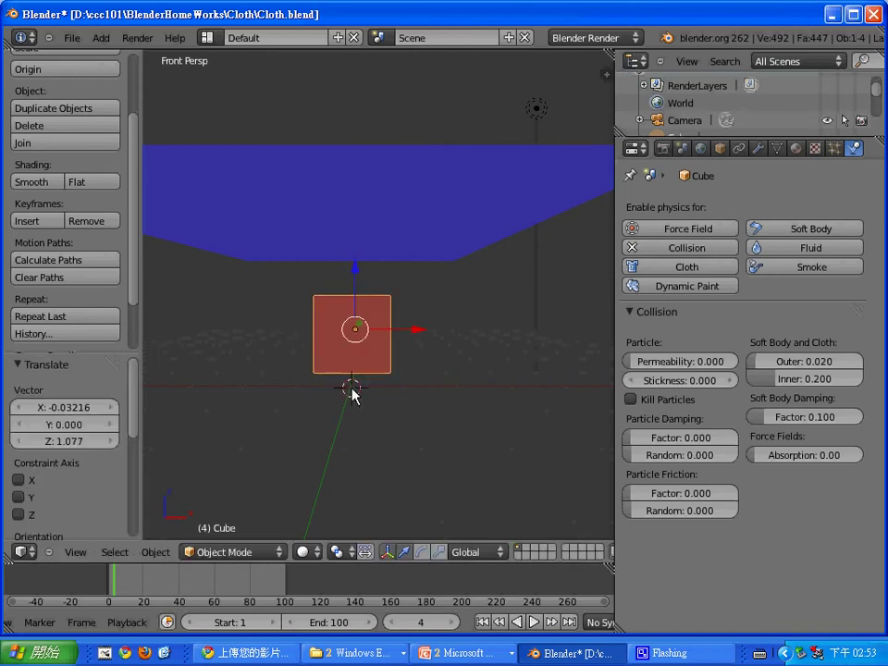
Step: Add a mesh plane at the 3D cursor and scale it by 4.44 as a floor
{"action": "key", "text": "shift+a"}
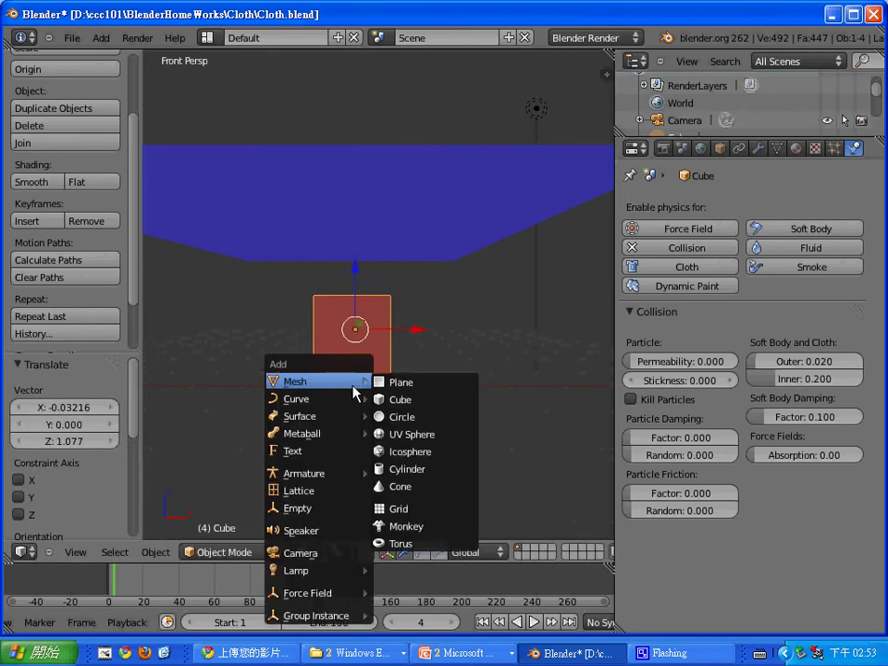
{"action": "left_click", "coordinate": [386, 383]}
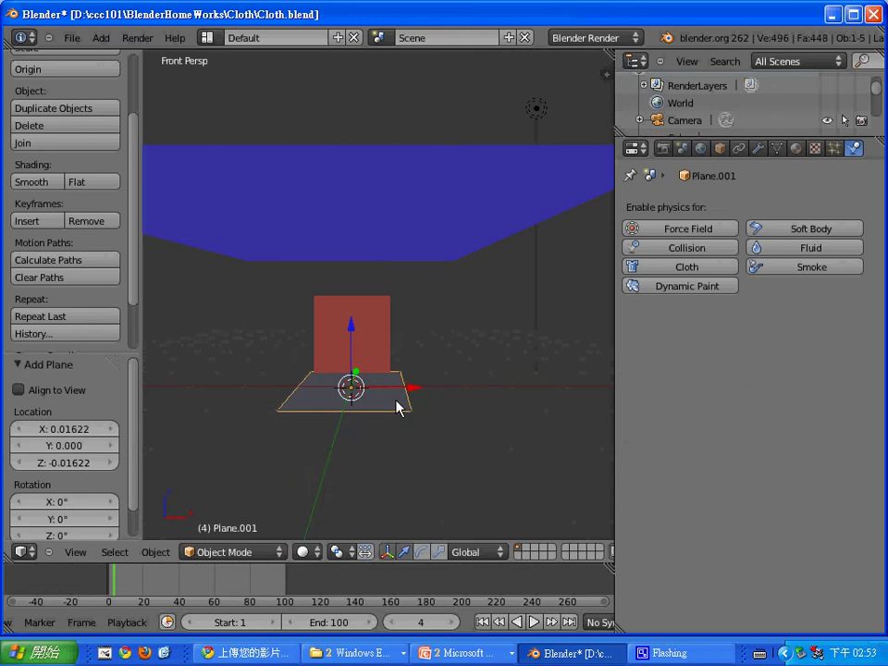
{"action": "key", "text": "s"}
{"action": "left_click", "coordinate": [551, 439]}
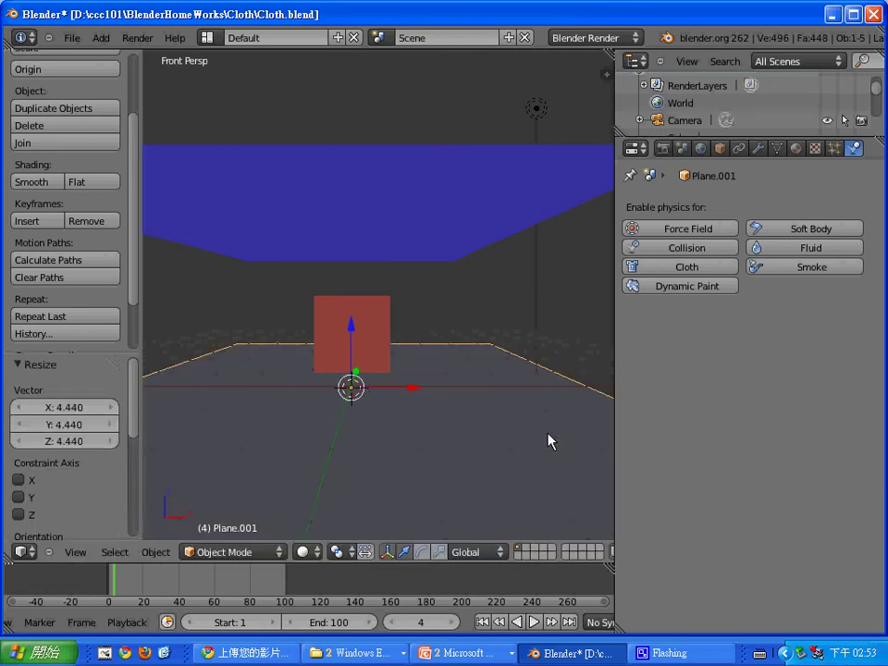
Step: Give the floor plane Collision physics and a new green material, then play the simulation
{"action": "left_click", "coordinate": [698, 248]}
{"action": "left_click", "coordinate": [489, 450]}
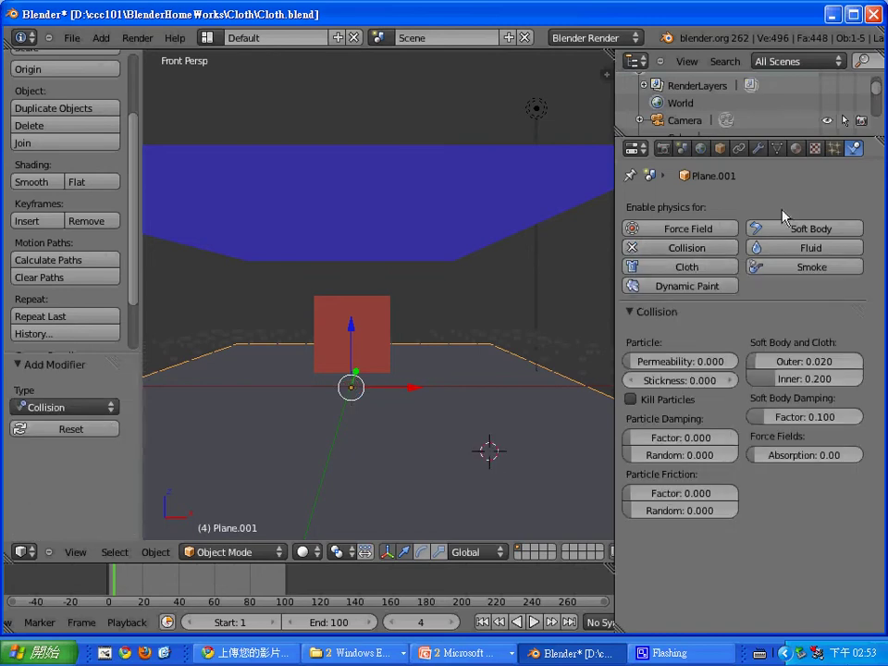
{"action": "left_click", "coordinate": [814, 148]}
{"action": "left_click", "coordinate": [795, 148]}
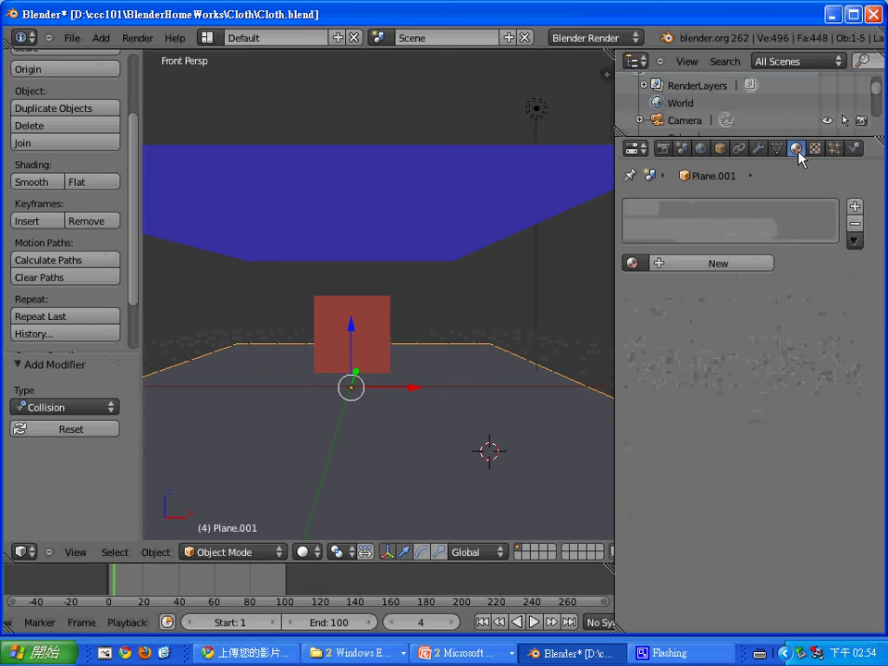
{"action": "left_click", "coordinate": [730, 262]}
{"action": "left_click", "coordinate": [707, 474]}
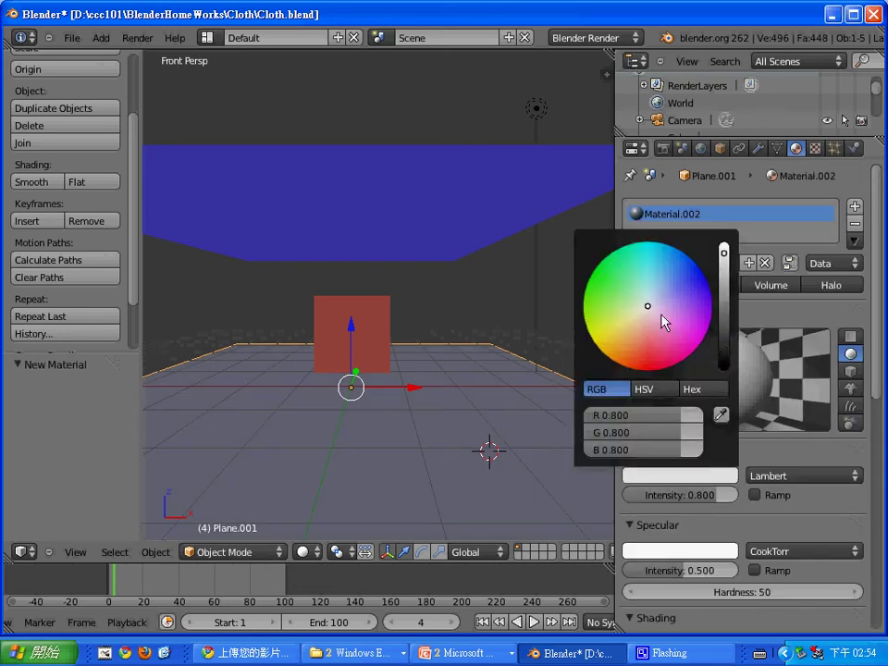
{"action": "left_click", "coordinate": [597, 283]}
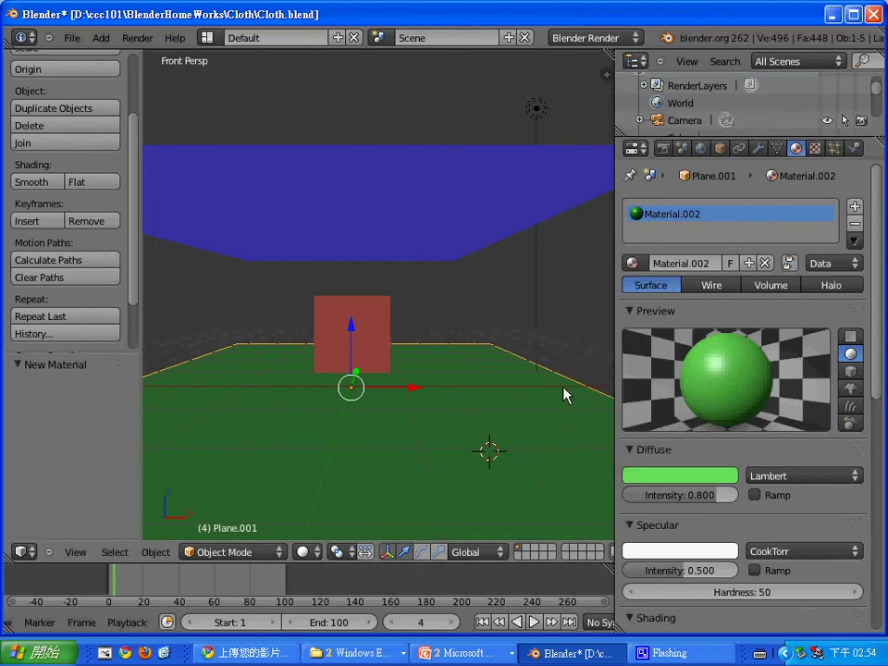
{"action": "left_click", "coordinate": [535, 625]}
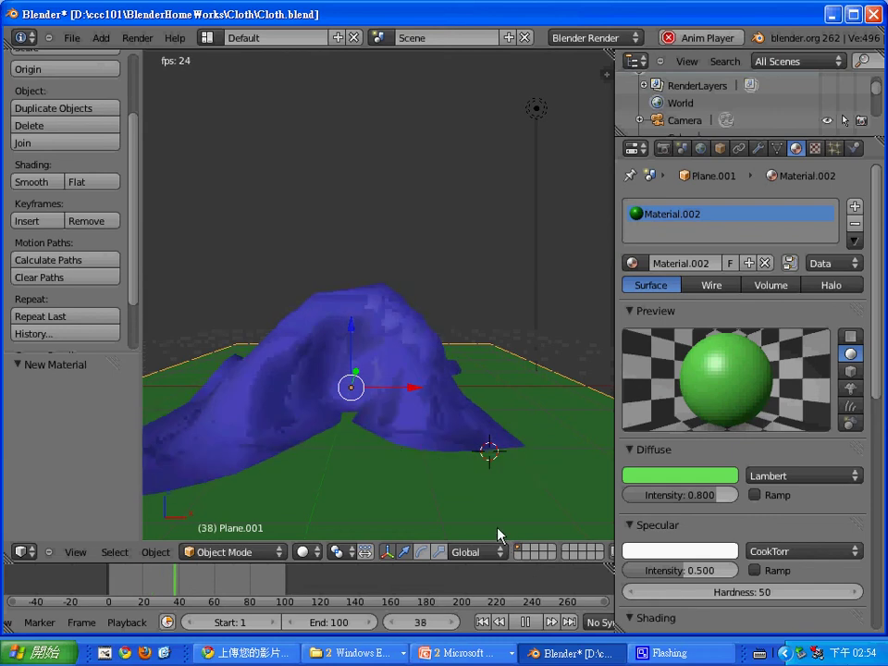
Step: Pause playback and drag the playhead back to frame 3
{"action": "left_click", "coordinate": [527, 621]}
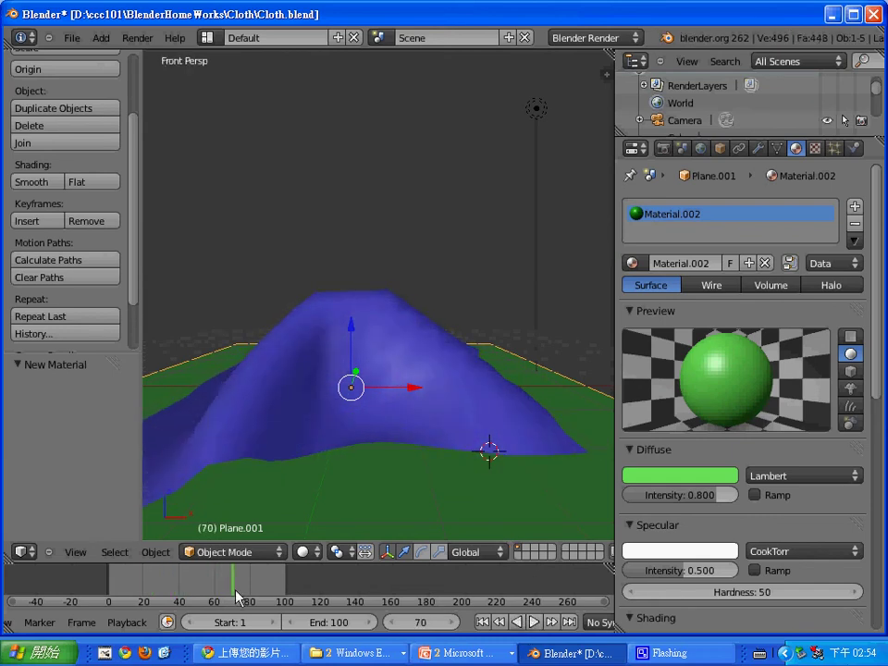
{"action": "left_click_drag", "start_coordinate": [238, 597], "coordinate": [112, 584]}
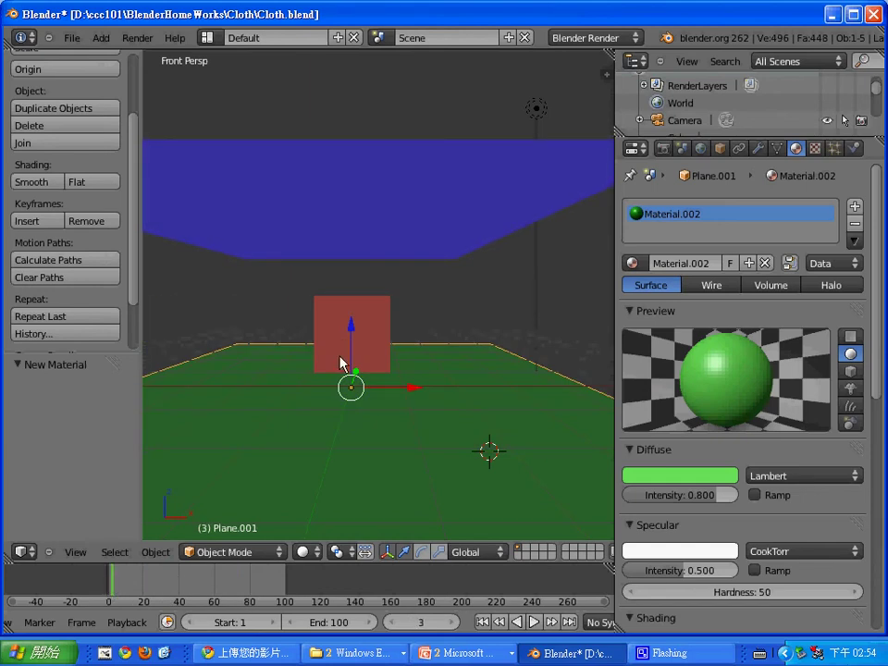
Step: Select the blue cloth plane, raise it 0.841 higher, and enter Edit Mode with nothing selected
{"action": "right_click", "coordinate": [505, 222]}
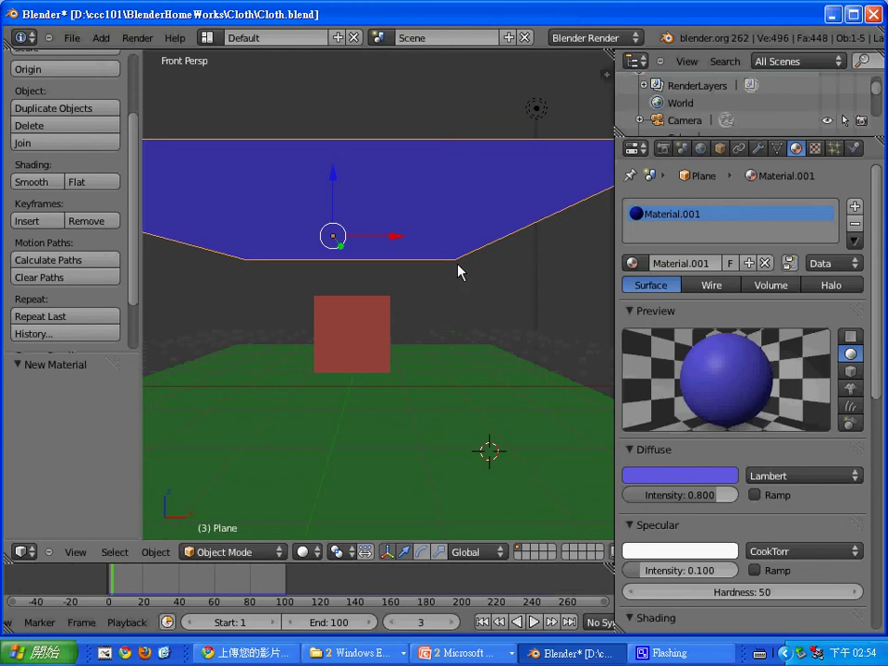
{"action": "scroll", "coordinate": [458, 268], "scroll_direction": "down", "scroll_amount": 2}
{"action": "scroll", "coordinate": [459, 268], "scroll_direction": "down", "scroll_amount": 3}
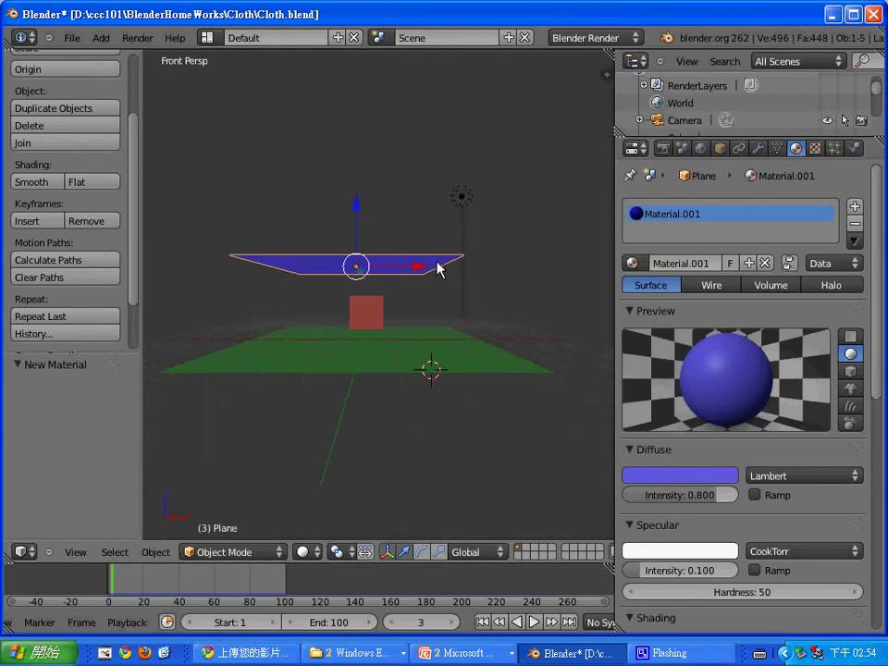
{"action": "key", "text": "g"}
{"action": "left_click", "coordinate": [431, 256]}
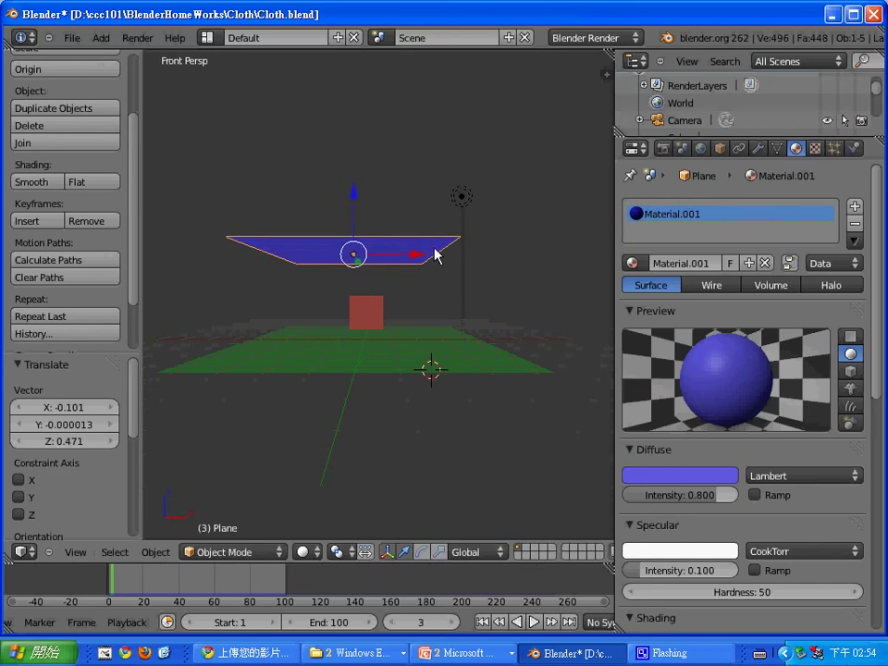
{"action": "key", "text": "g"}
{"action": "left_click", "coordinate": [437, 231]}
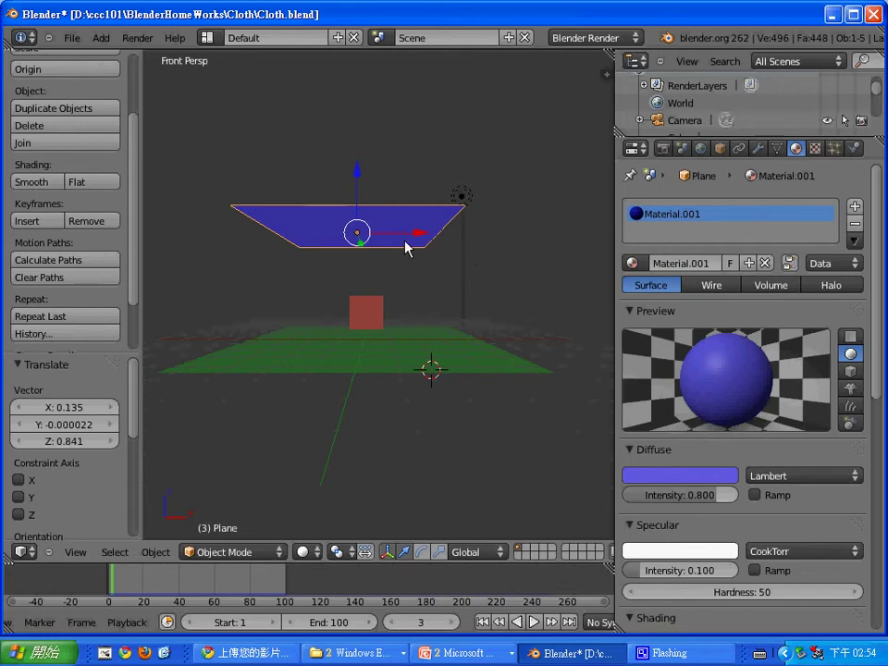
{"action": "key", "text": "Tab"}
{"action": "key", "text": "a"}
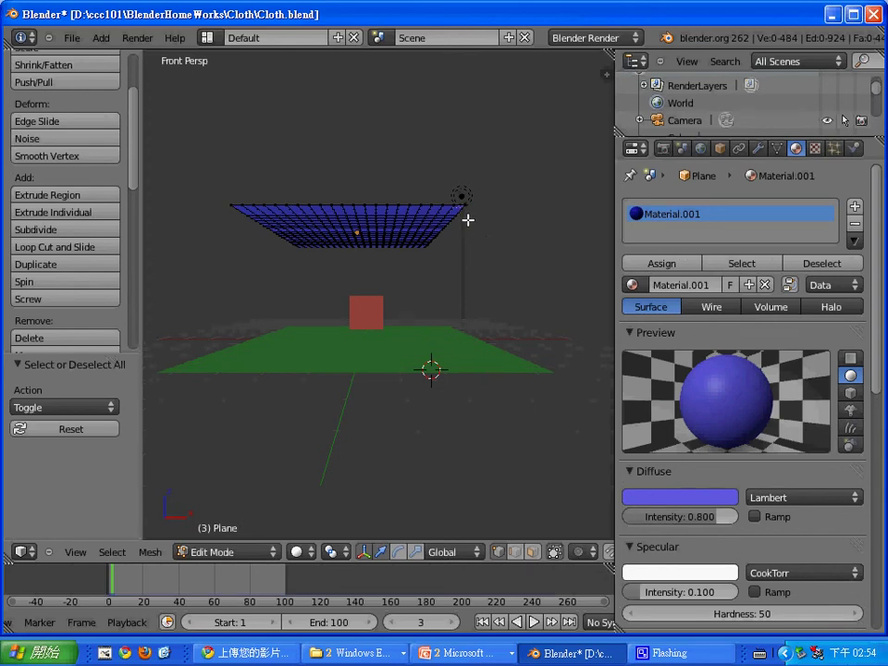
Step: Box-select the plane's right corner vertex and assign it to a new vertex group
{"action": "key", "text": "b"}
{"action": "left_click_drag", "start_coordinate": [468, 220], "coordinate": [453, 201]}
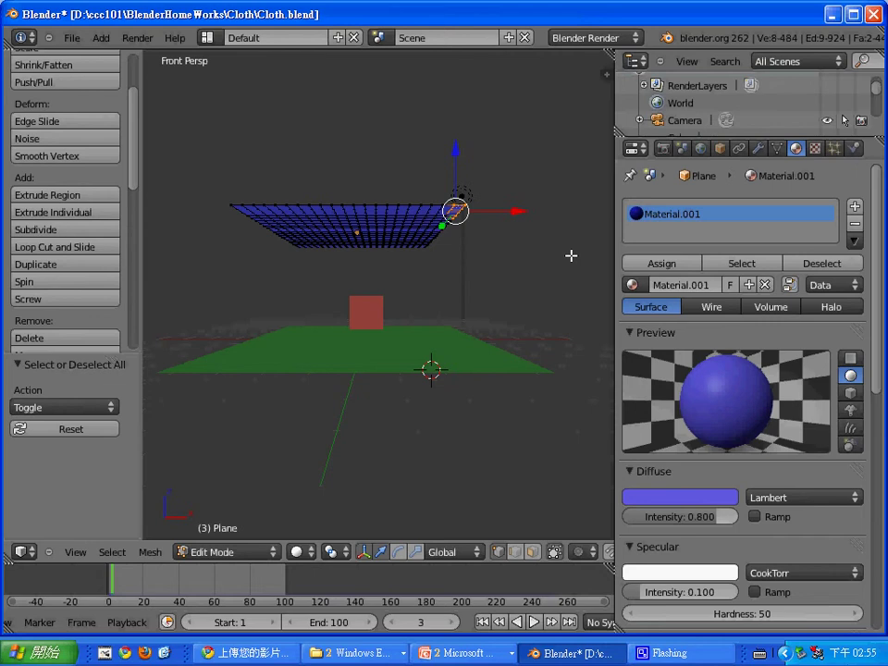
{"action": "key", "text": "ctrl+g"}
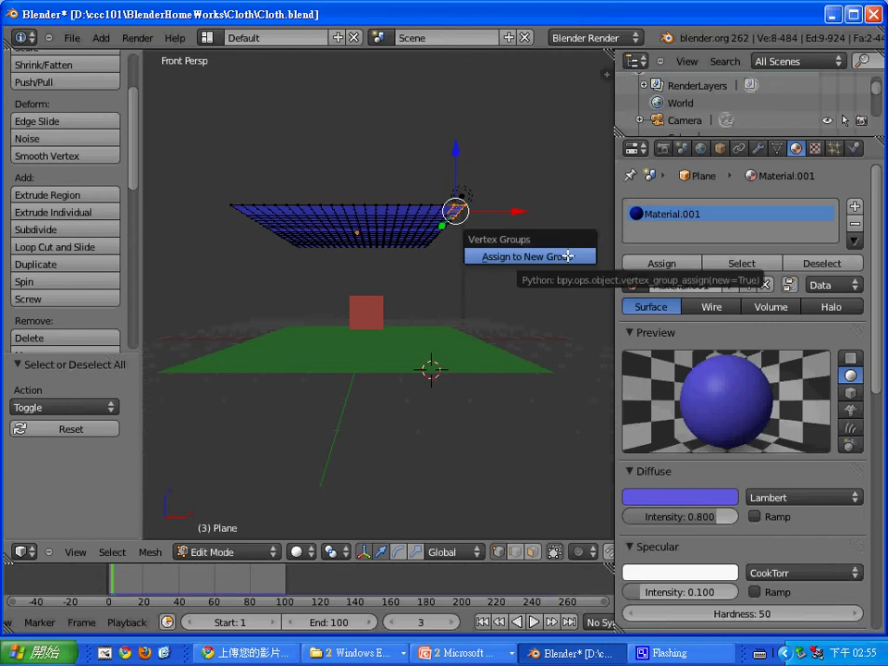
{"action": "left_click", "coordinate": [571, 257]}
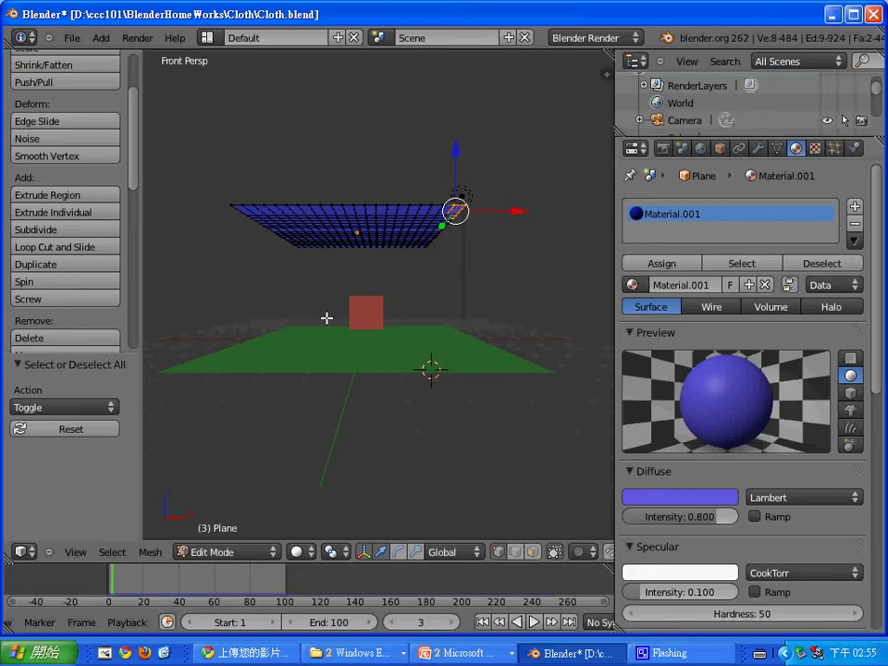
Step: Show the plane's Cloth physics settings and switch back to Object Mode
{"action": "left_click", "coordinate": [855, 147]}
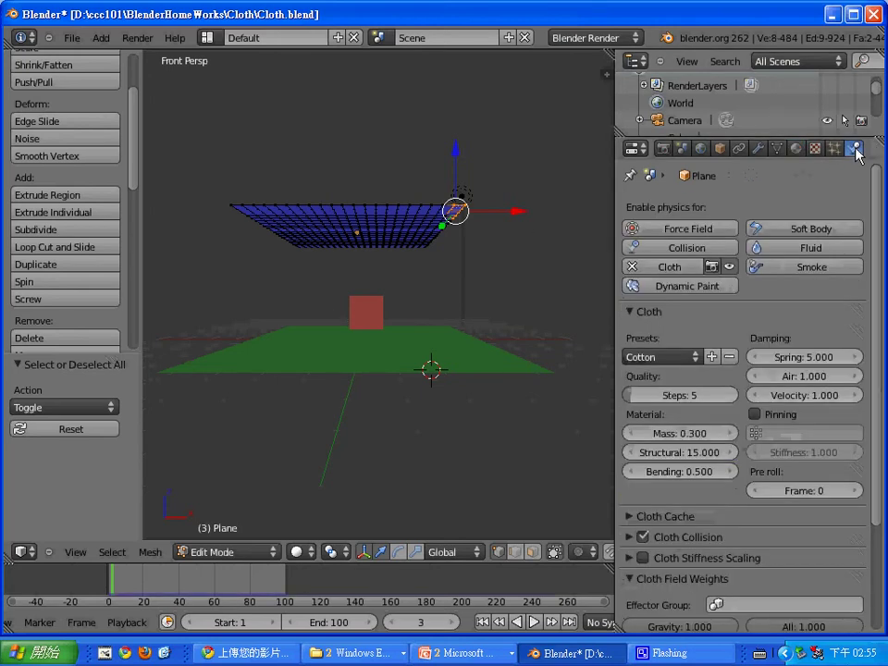
{"action": "scroll", "coordinate": [849, 547], "scroll_direction": "down", "scroll_amount": 4}
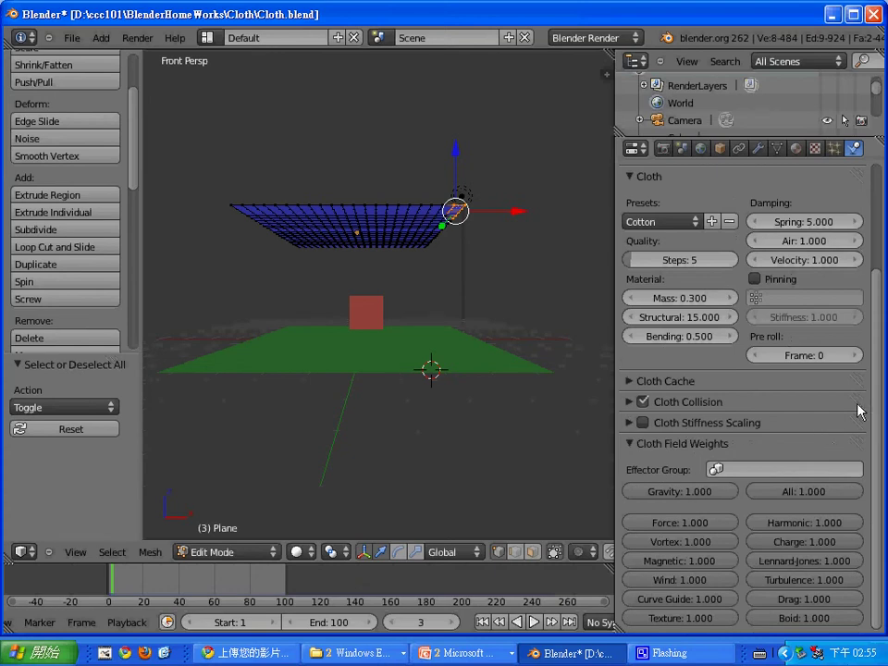
{"action": "scroll", "coordinate": [875, 345], "scroll_direction": "up", "scroll_amount": 3}
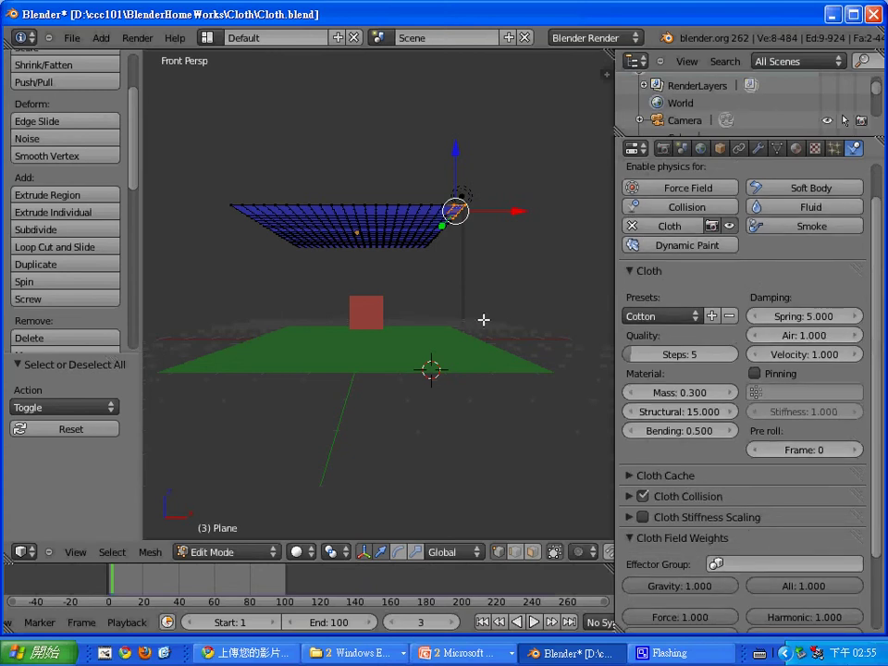
{"action": "key", "text": "Tab"}
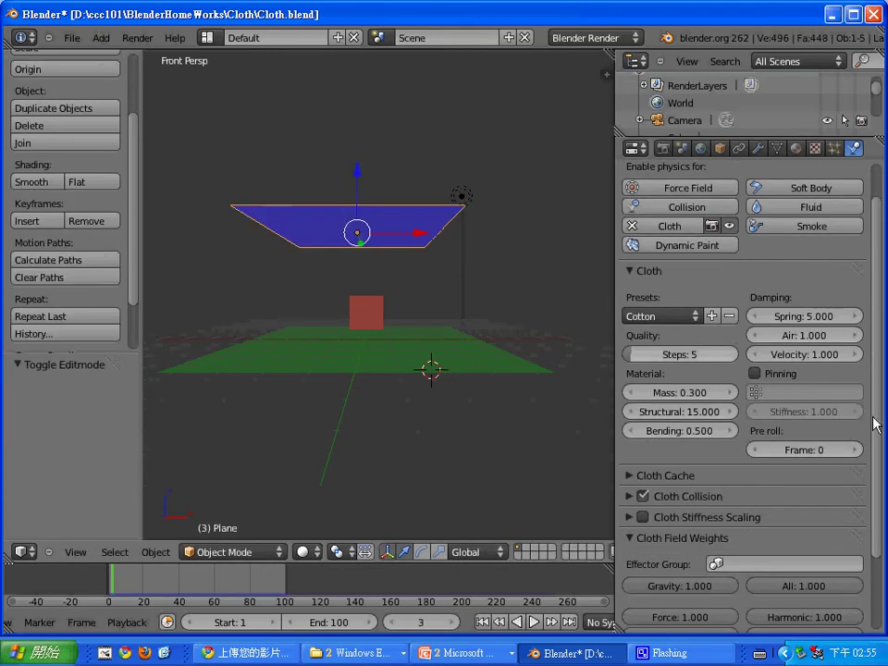
{"action": "left_click_drag", "start_coordinate": [874, 420], "coordinate": [876, 518]}
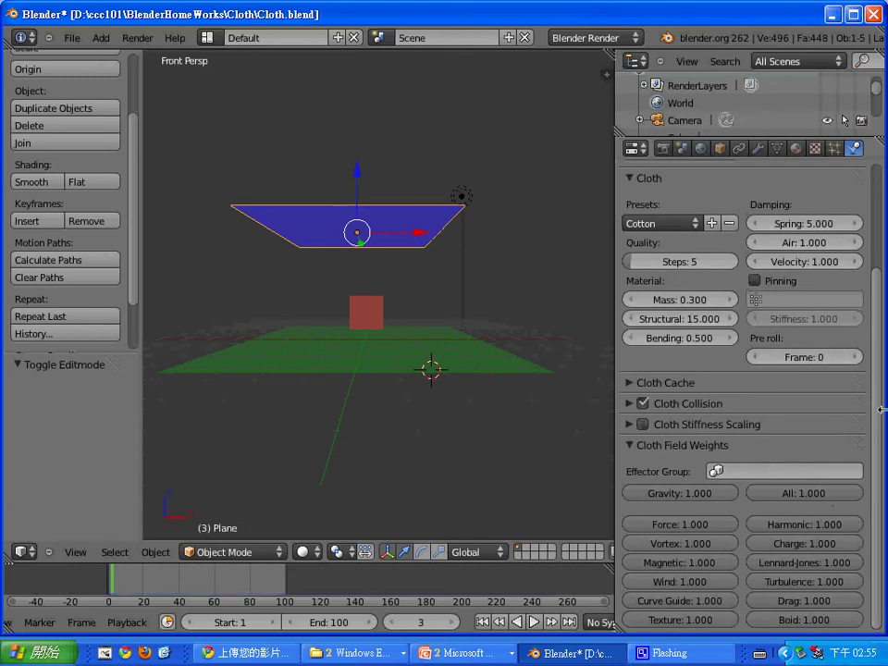
Step: Enable cloth Pinning with the vertex group 'Group' and start playback
{"action": "left_click", "coordinate": [756, 282]}
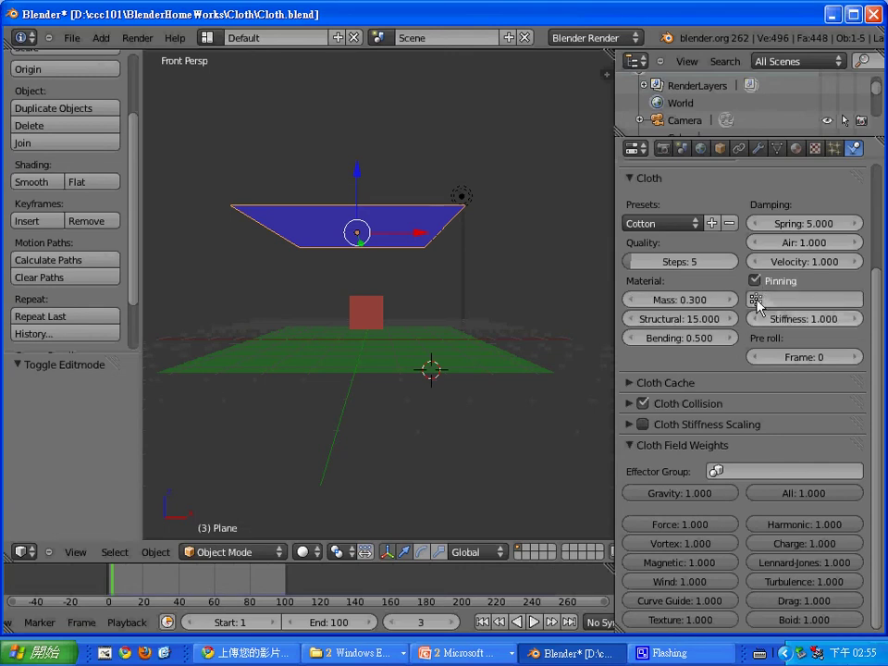
{"action": "left_click", "coordinate": [771, 300]}
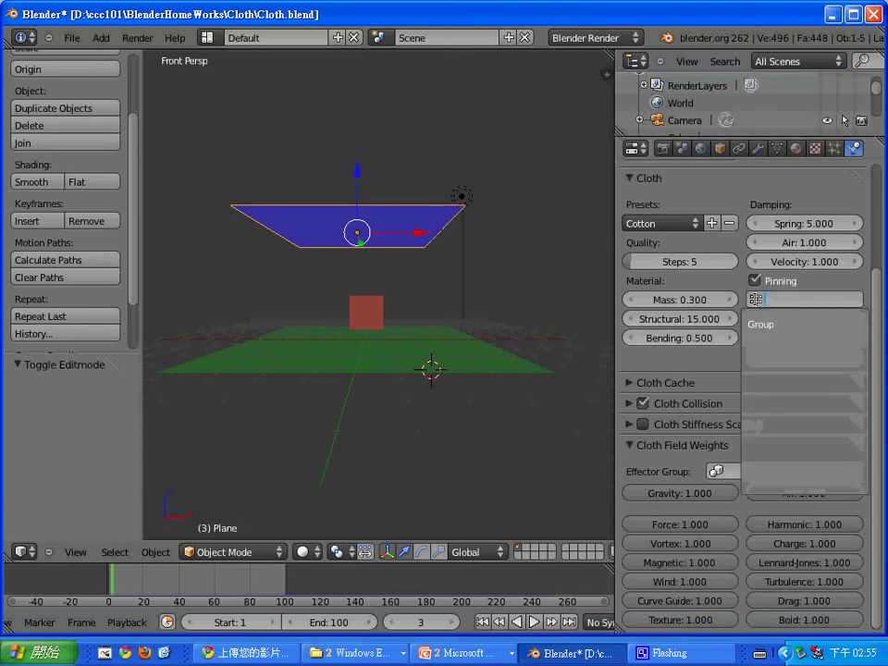
{"action": "left_click", "coordinate": [760, 323]}
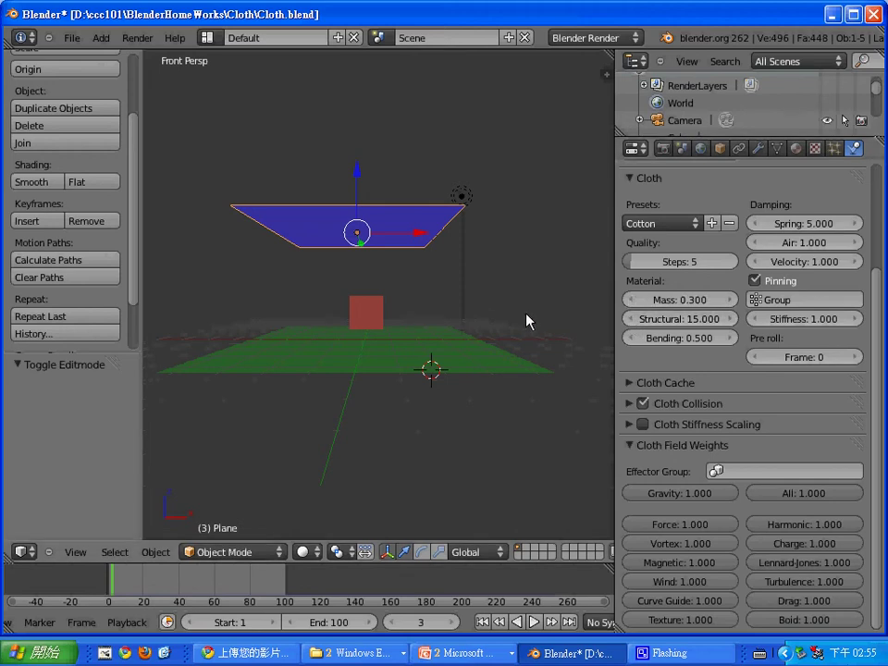
{"action": "left_click", "coordinate": [534, 623]}
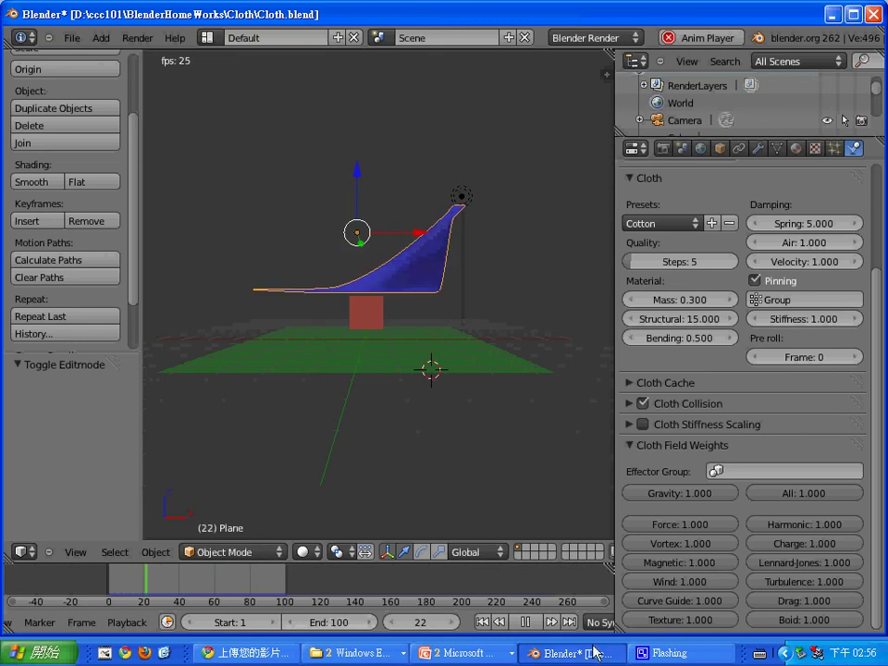
Step: Stop the pinned-cloth playback and reset it to the start frame
{"action": "left_click", "coordinate": [524, 622]}
{"action": "left_click", "coordinate": [113, 582]}
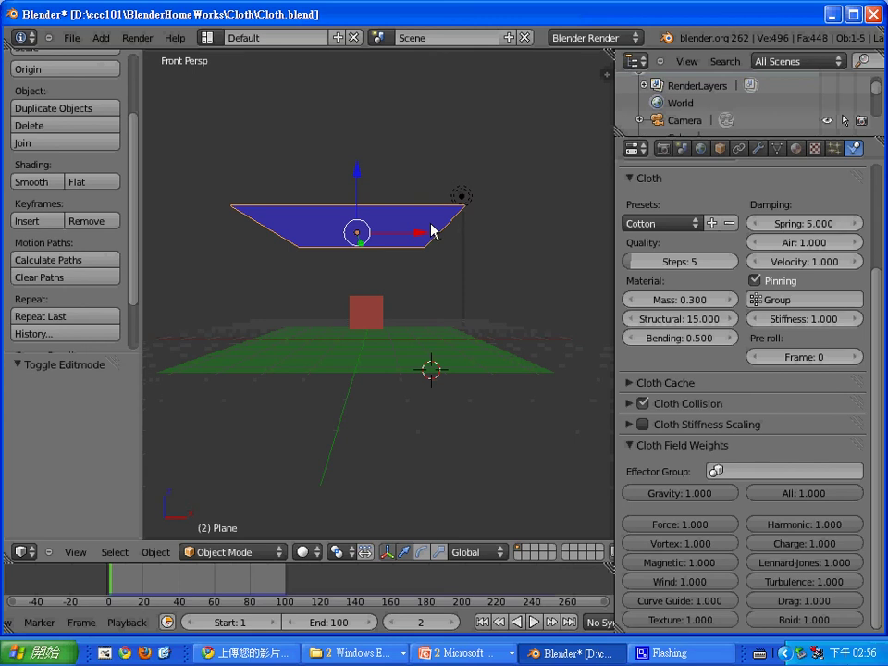
Step: In Edit Mode, add more vertices near the plane's corner and assign them to a new vertex group
{"action": "key", "text": "Tab"}
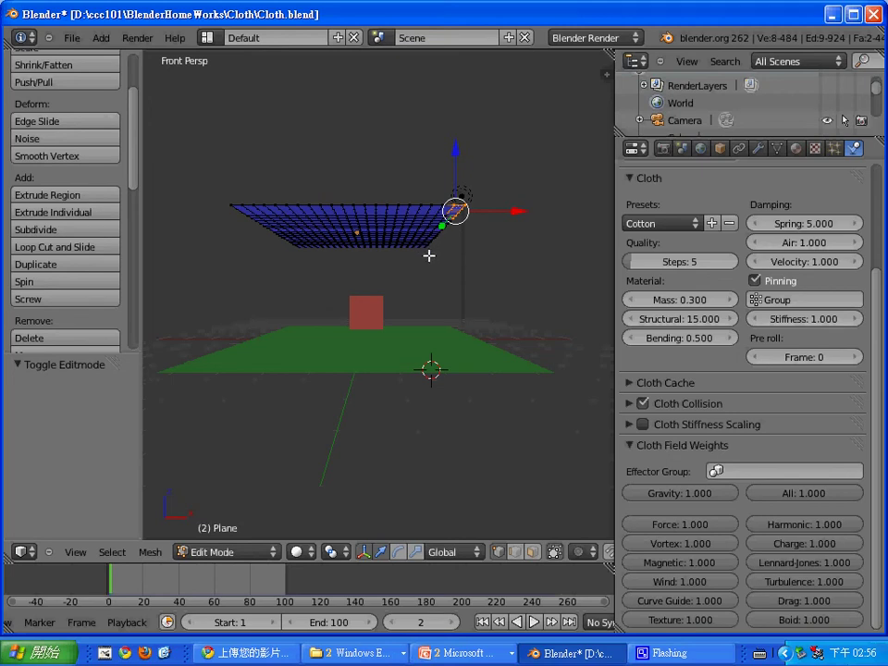
{"action": "key", "text": "b"}
{"action": "key", "text": "Escape"}
{"action": "right_click", "coordinate": [421, 242], "text": "ctrl"}
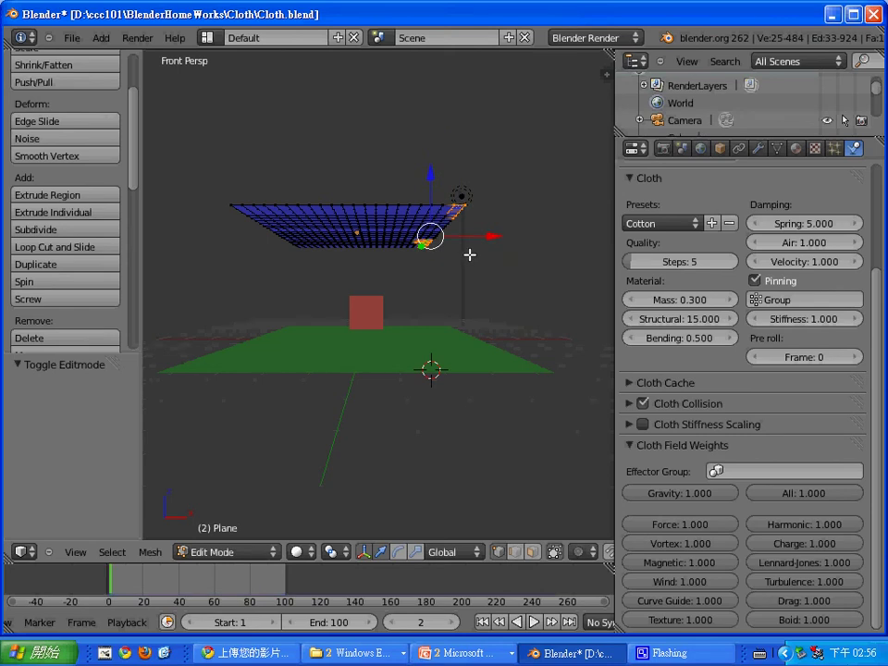
{"action": "key", "text": "ctrl+g"}
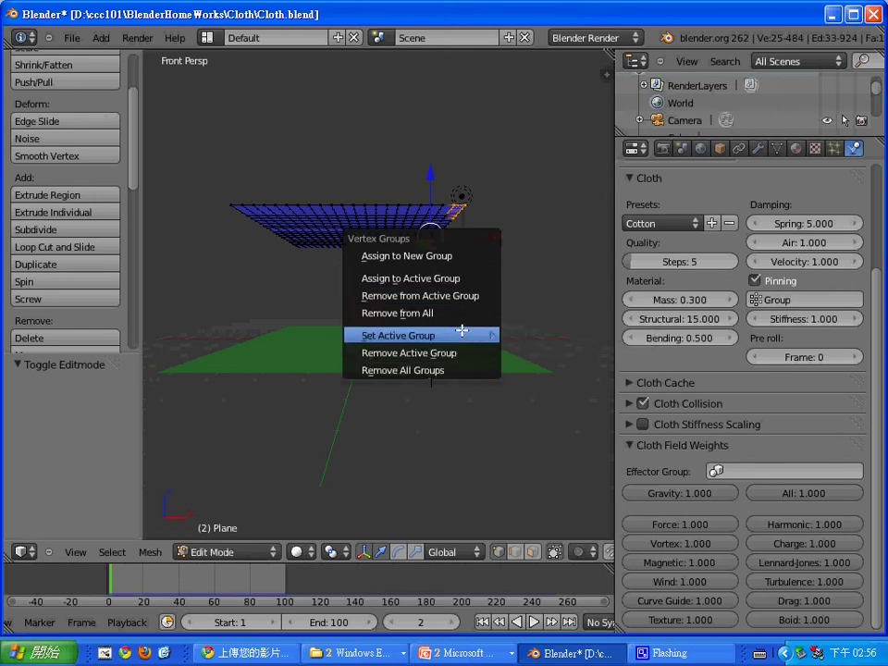
{"action": "left_click", "coordinate": [460, 256]}
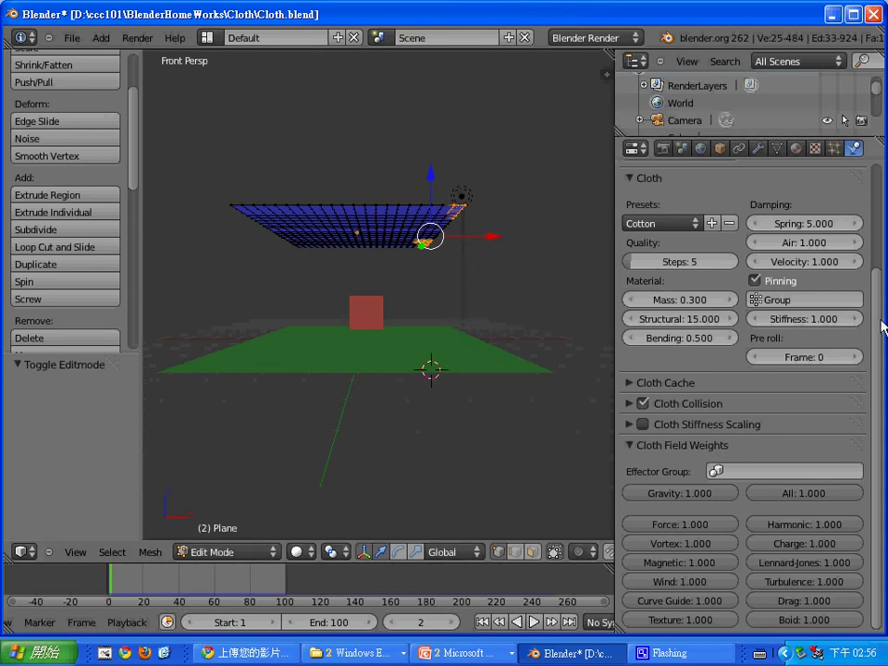
{"action": "scroll", "coordinate": [879, 330], "scroll_direction": "up", "scroll_amount": 1}
{"action": "scroll", "coordinate": [880, 317], "scroll_direction": "up", "scroll_amount": 3}
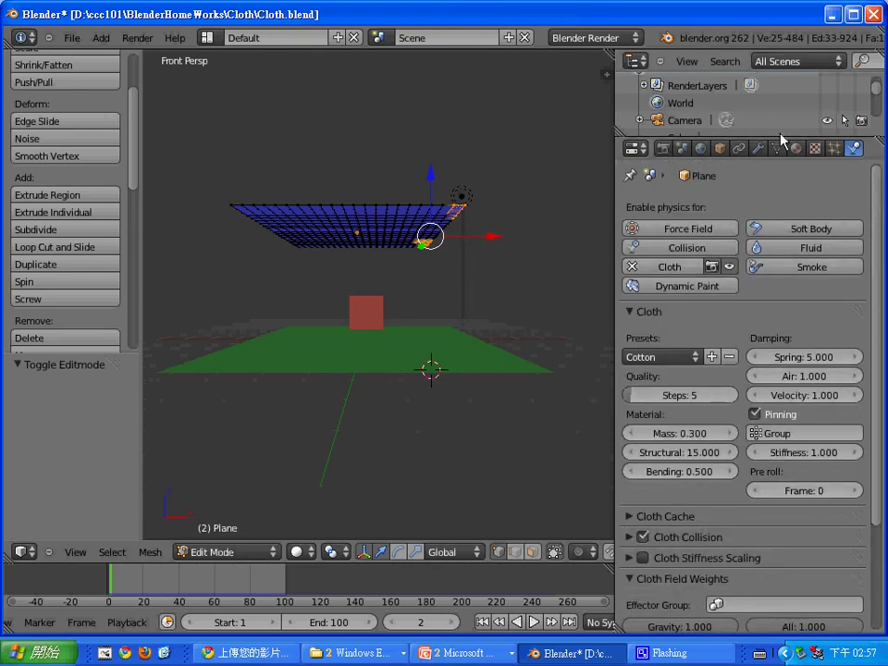
Step: Enlarge the Outliner, expand the Plane entry, and return the plane to Object Mode
{"action": "left_click_drag", "start_coordinate": [783, 137], "coordinate": [785, 286]}
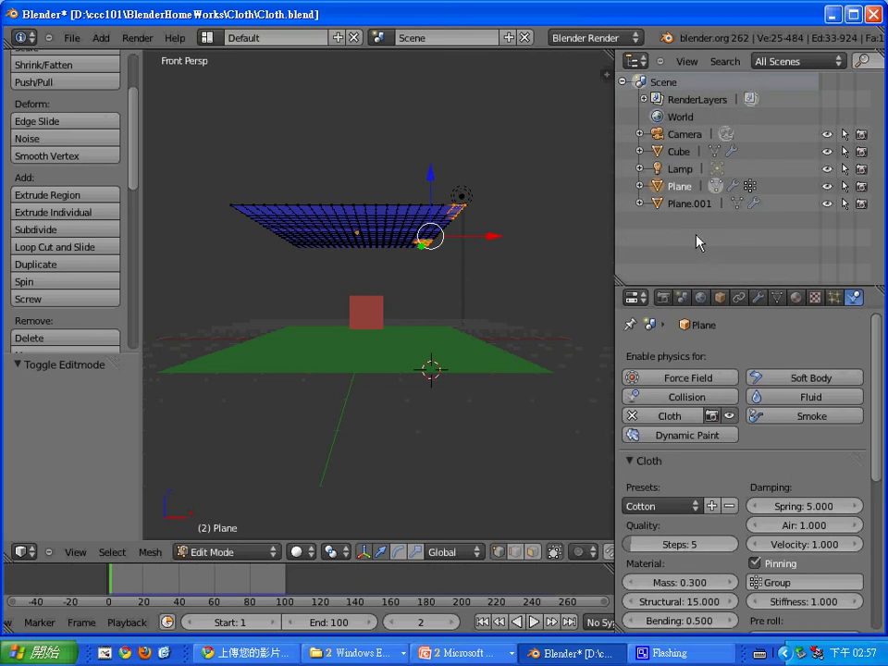
{"action": "left_click", "coordinate": [638, 187]}
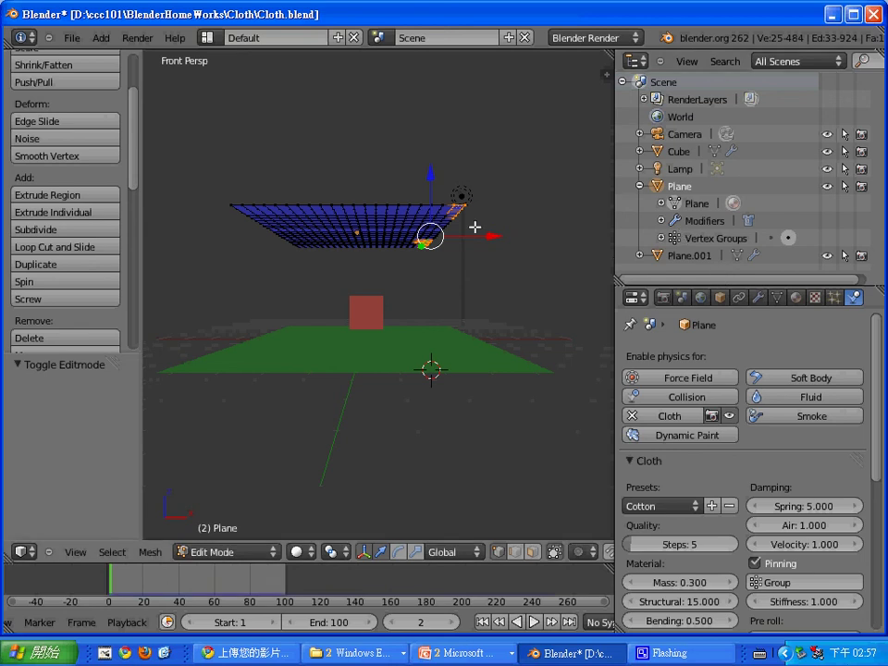
{"action": "key", "text": "Tab"}
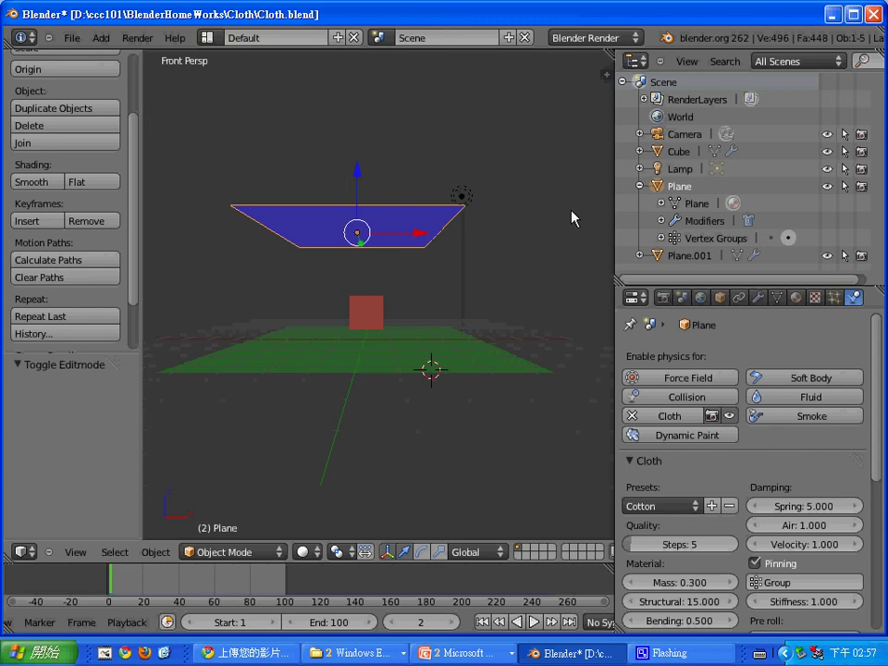
Step: Show the viewport sidebar, place the 3D cursor above the plane, then hide the sidebar
{"action": "key", "text": "n"}
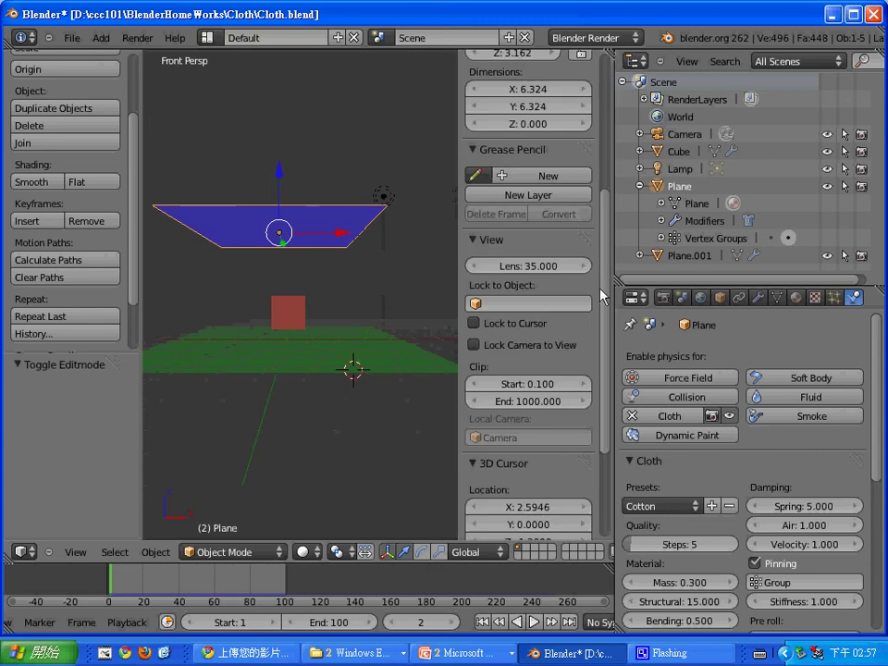
{"action": "left_click_drag", "start_coordinate": [603, 294], "coordinate": [605, 84]}
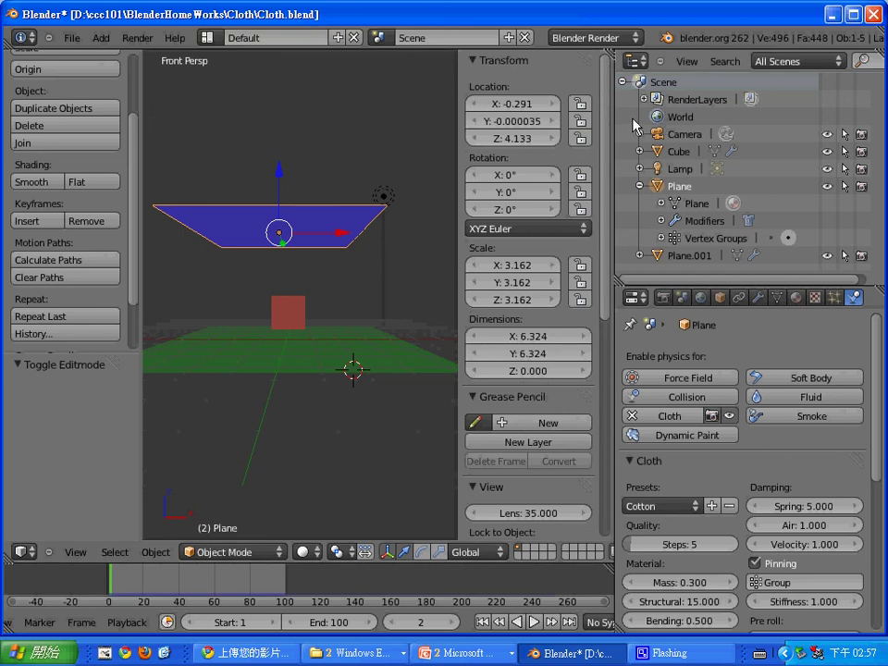
{"action": "left_click", "coordinate": [412, 123]}
{"action": "key", "text": "n"}
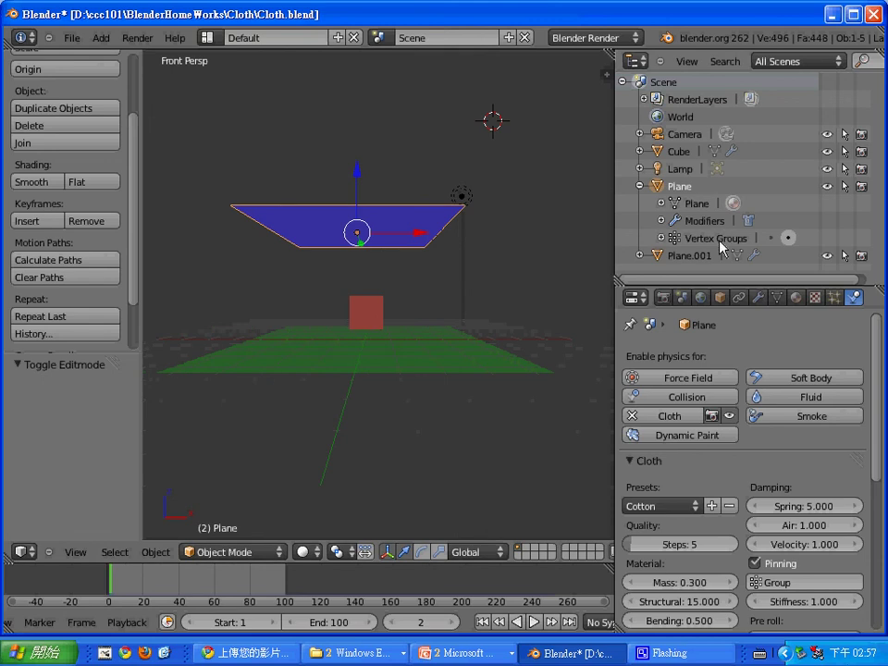
Step: Expand the Plane's vertex groups and set the Cloth pin group to Group.001
{"action": "left_click", "coordinate": [660, 238]}
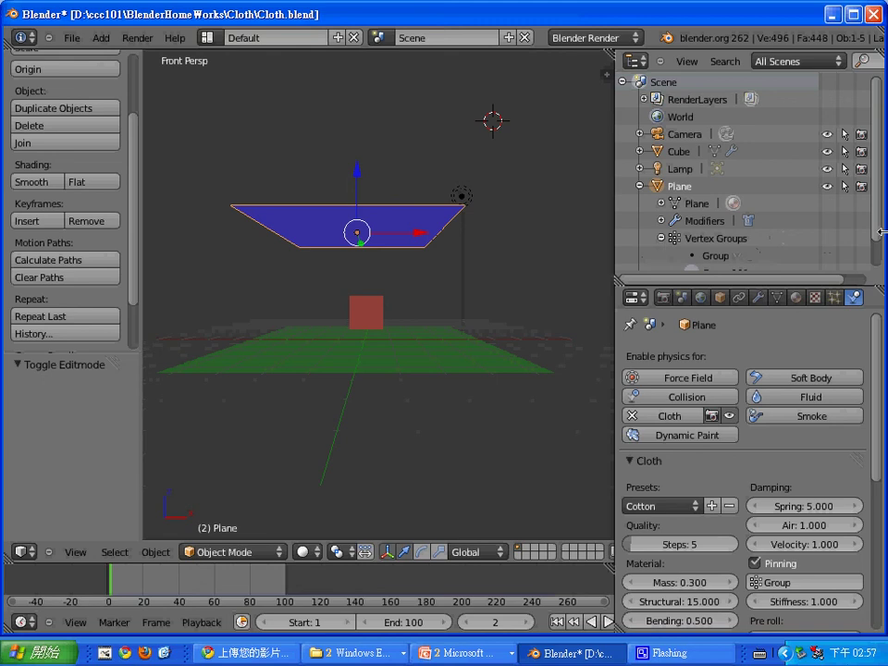
{"action": "scroll", "coordinate": [874, 250], "scroll_direction": "down", "scroll_amount": 1}
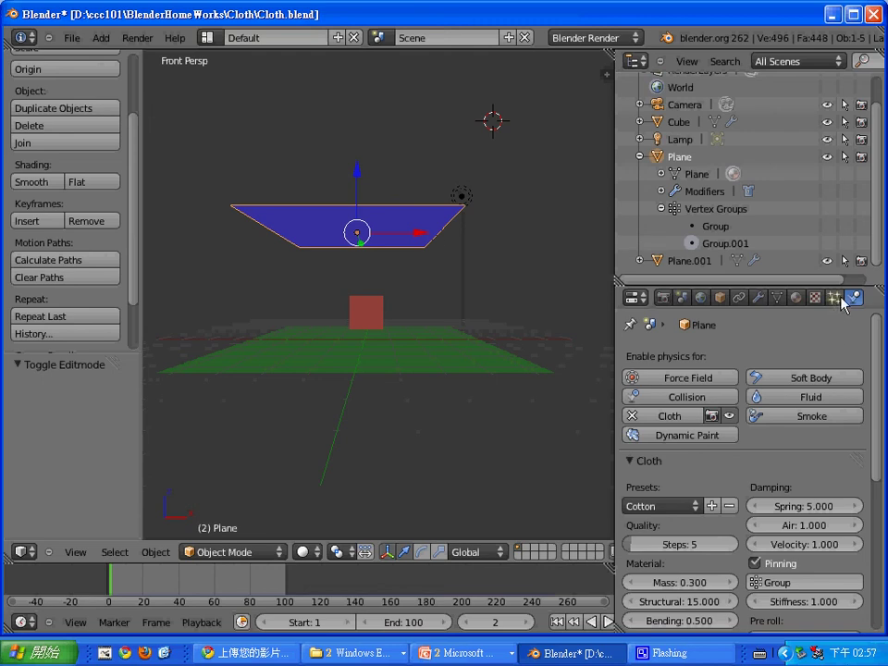
{"action": "scroll", "coordinate": [880, 367], "scroll_direction": "down", "scroll_amount": 2}
{"action": "scroll", "coordinate": [860, 388], "scroll_direction": "down", "scroll_amount": 2}
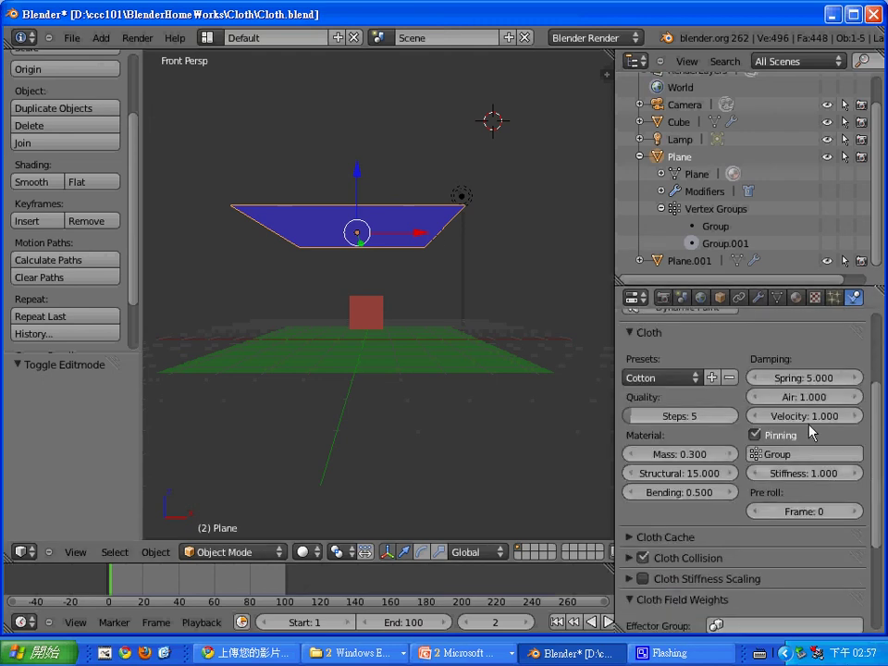
{"action": "left_click", "coordinate": [777, 454]}
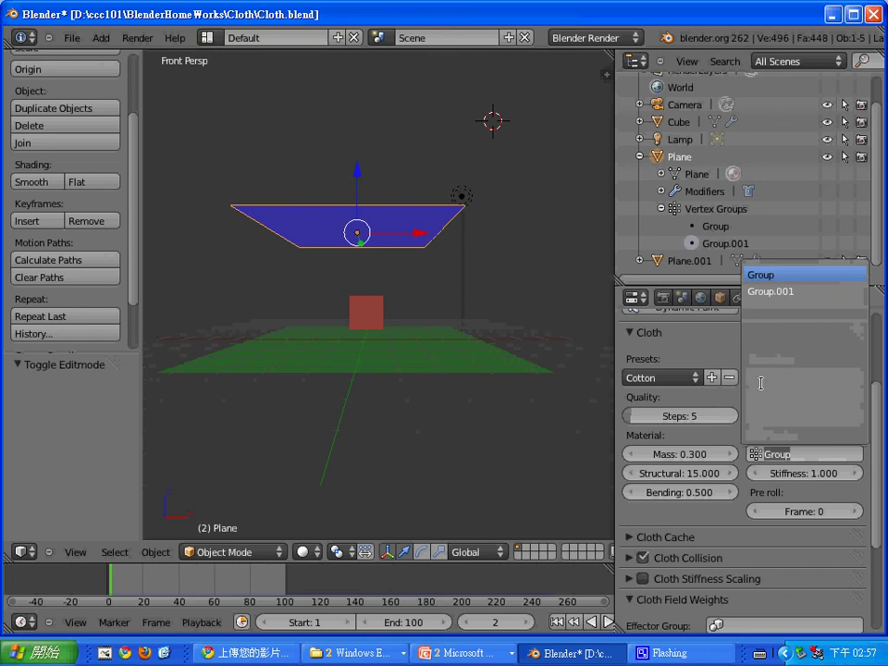
{"action": "left_click", "coordinate": [767, 291]}
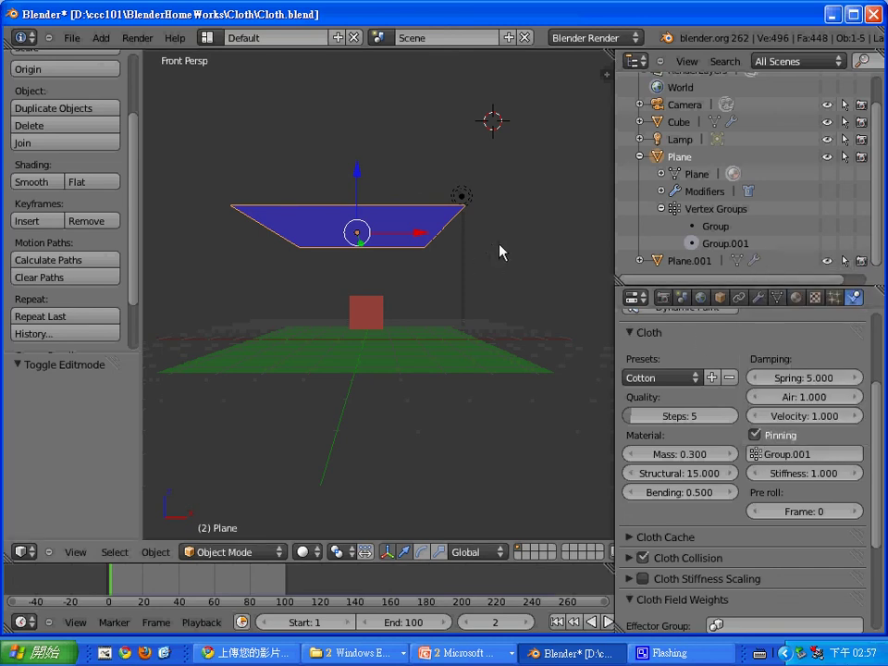
Step: Play the timeline animation to run the cloth simulation pinned by Group.001
{"action": "left_click", "coordinate": [608, 625]}
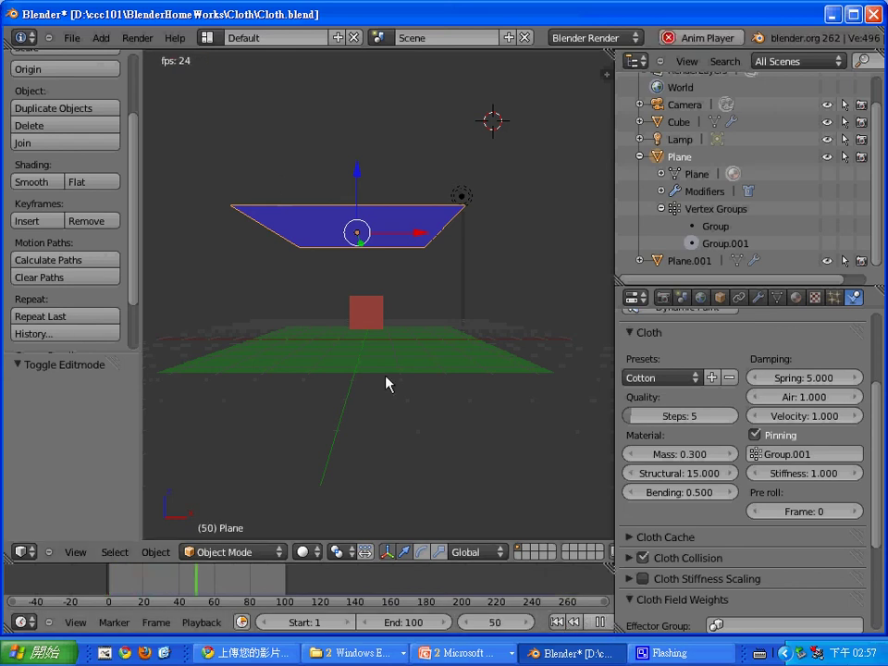